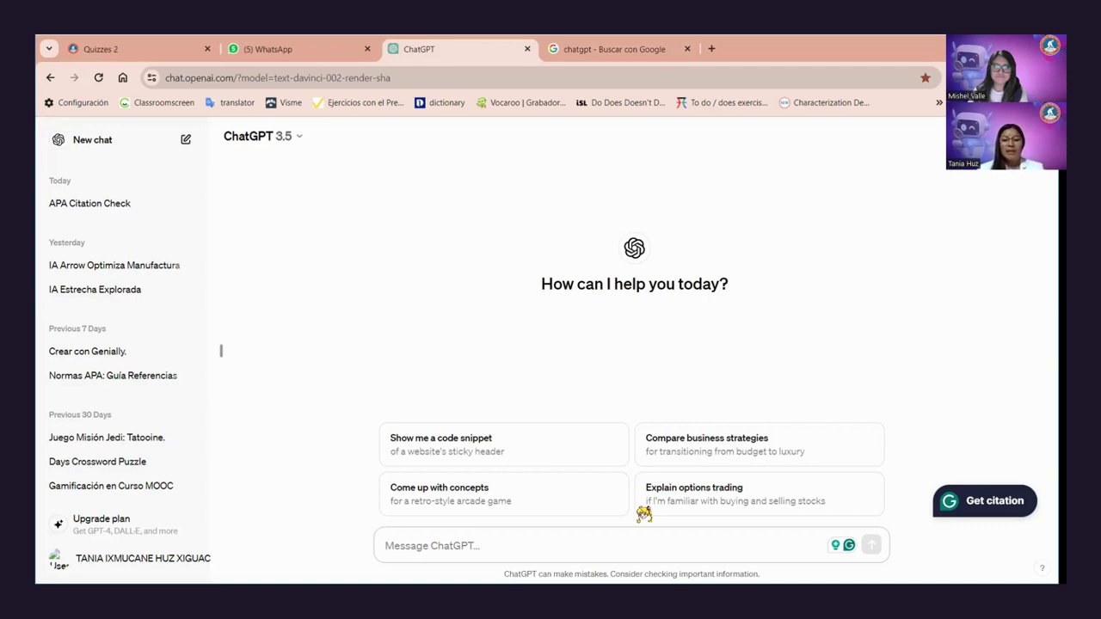
# Write the prompt "Cual es la capital de Costa Rica?" in the new chat
pyautogui.write('cual es la ca')
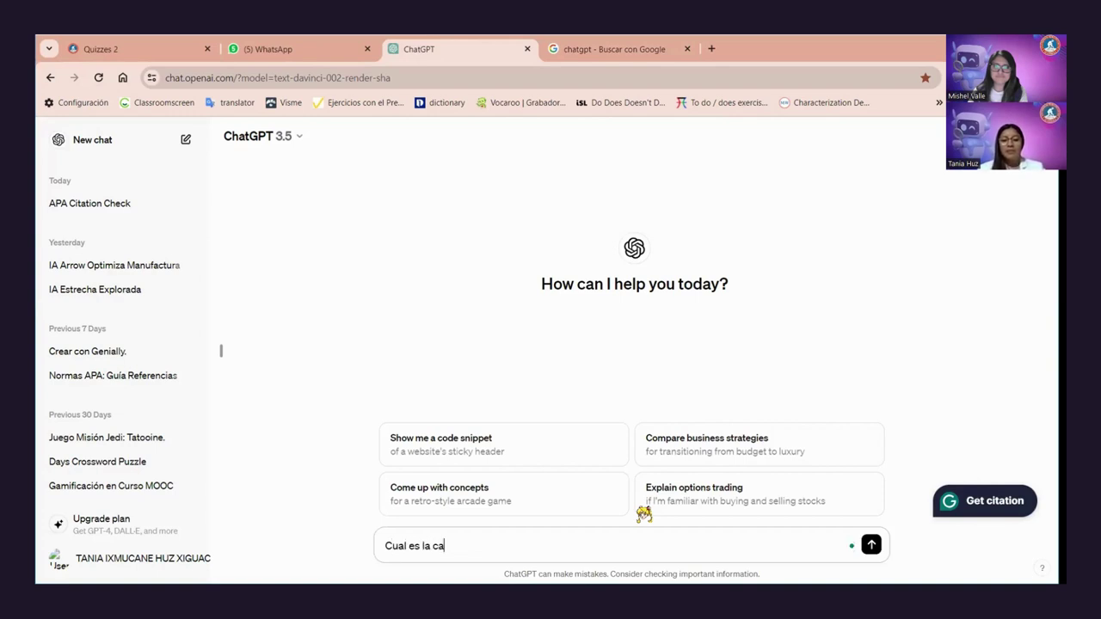
pyautogui.write('pital de Costa ric')
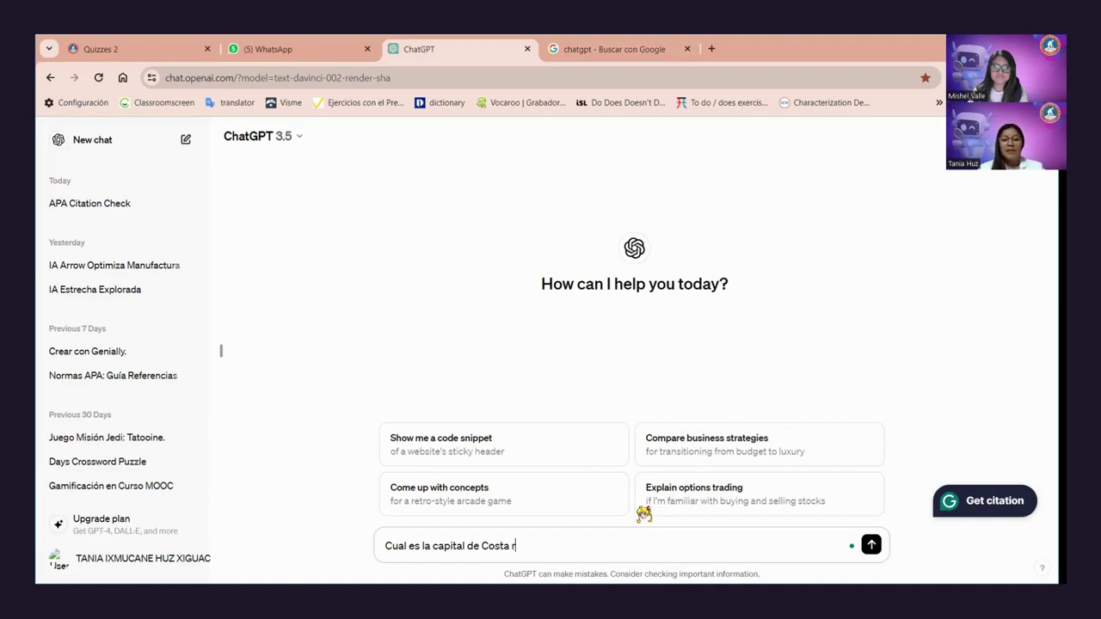
pyautogui.press('BackSpace')
pyautogui.press('BackSpace')
pyautogui.press('BackSpace')
pyautogui.write('RFic')
pyautogui.press('BackSpace')
pyautogui.press('BackSpace')
pyautogui.press('BackSpace')
pyautogui.write('ica')
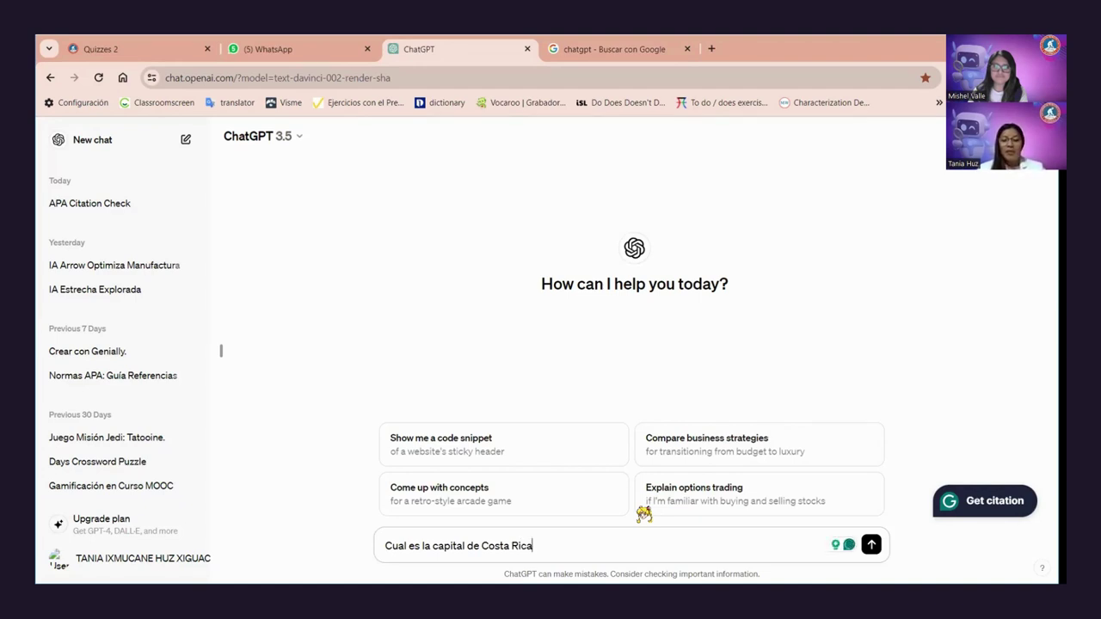
pyautogui.write('?')
# Add the opening question mark "¿" before "Cual" and send the question about Costa Rica
pyautogui.press('Left')
pyautogui.press('Left')
pyautogui.press('Left')
pyautogui.press('Left')
pyautogui.press('Left')
pyautogui.press('Left')
pyautogui.press('Left')
pyautogui.press('Left')
pyautogui.press('Left')
pyautogui.press('Left')
pyautogui.press('Left')
pyautogui.press('Left')
pyautogui.press('Left')
pyautogui.press('Left')
pyautogui.press('Left')
pyautogui.press('Left')
pyautogui.press('Left')
pyautogui.press('Left')
pyautogui.press('Left')
pyautogui.press('Left')
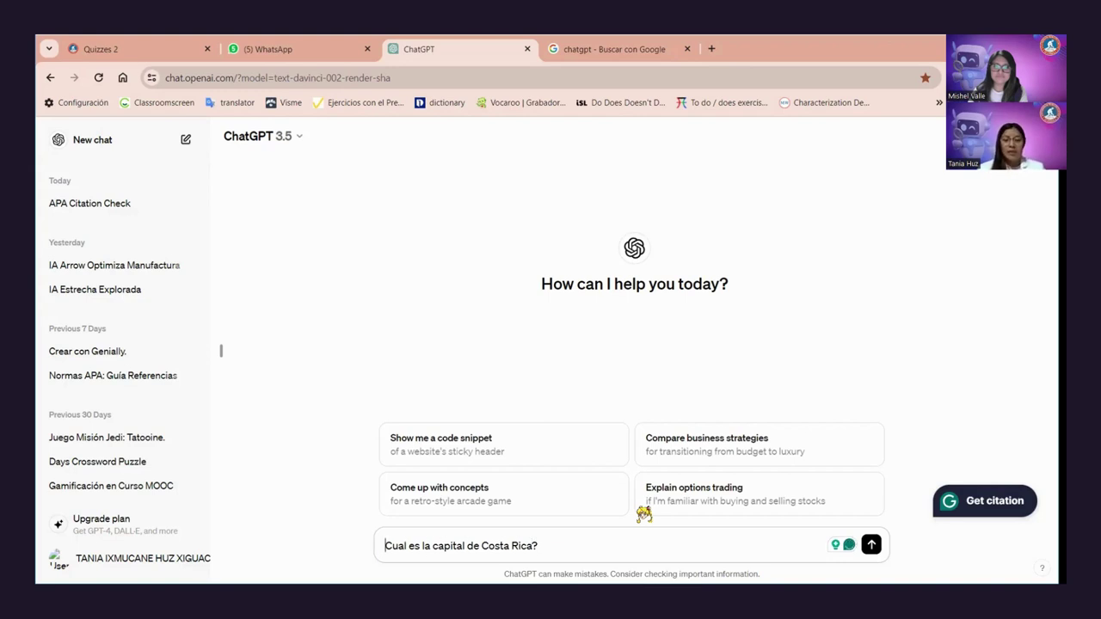
pyautogui.write('¿')
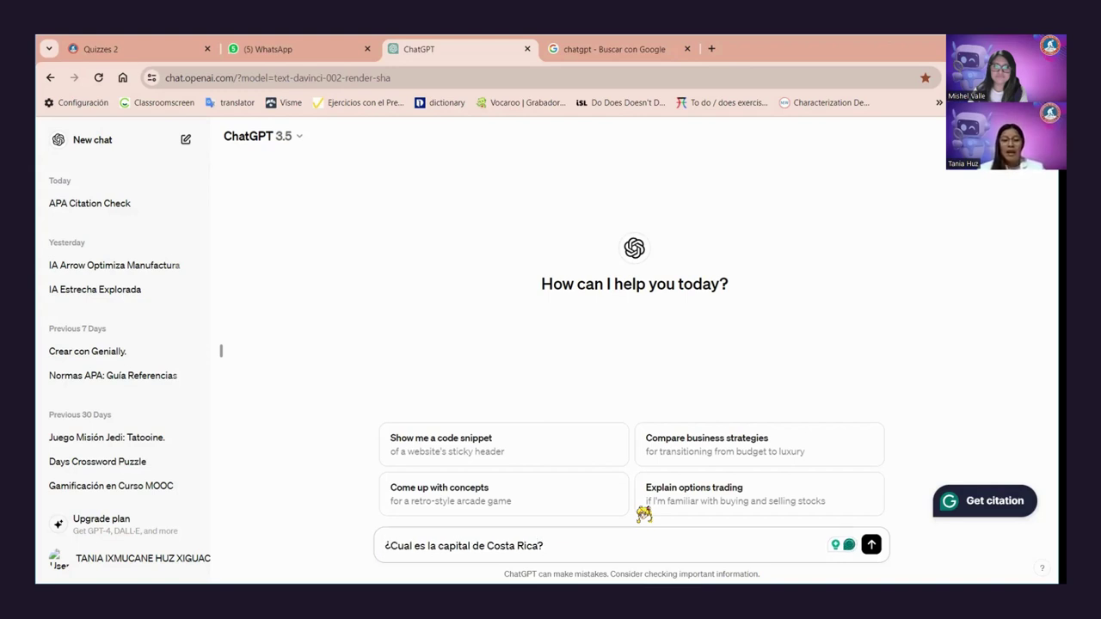
pyautogui.press('Right')
pyautogui.press('Right')
pyautogui.press('Right')
pyautogui.press('Return')
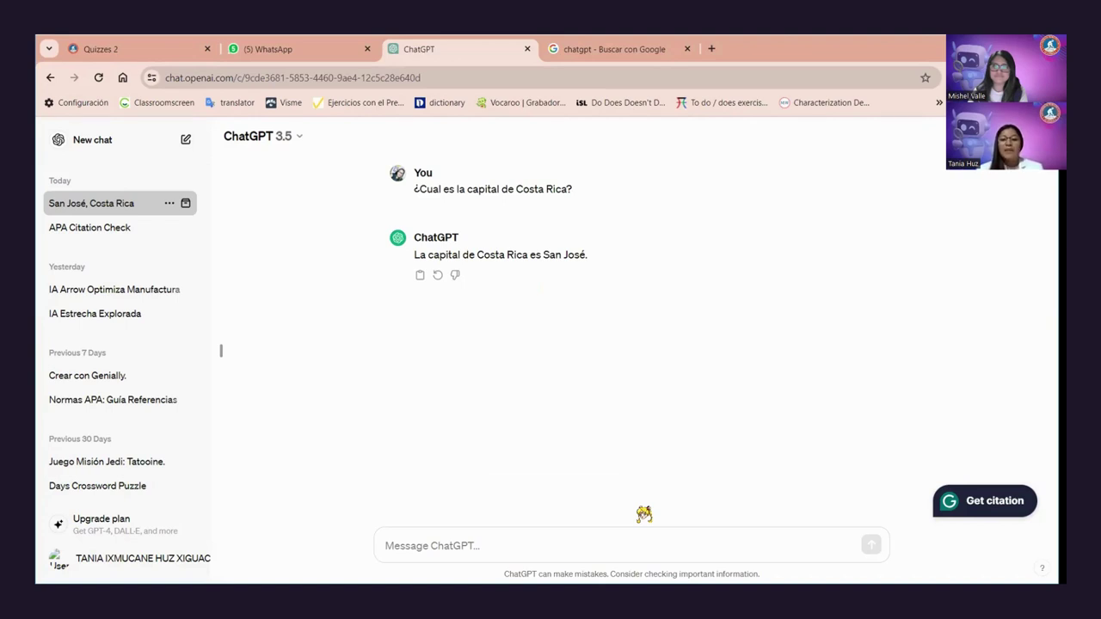
# Send the follow-up prompt "Definir las caracteristicas especiales de los mamíferos:" in the same chat
pyautogui.click(644, 514)
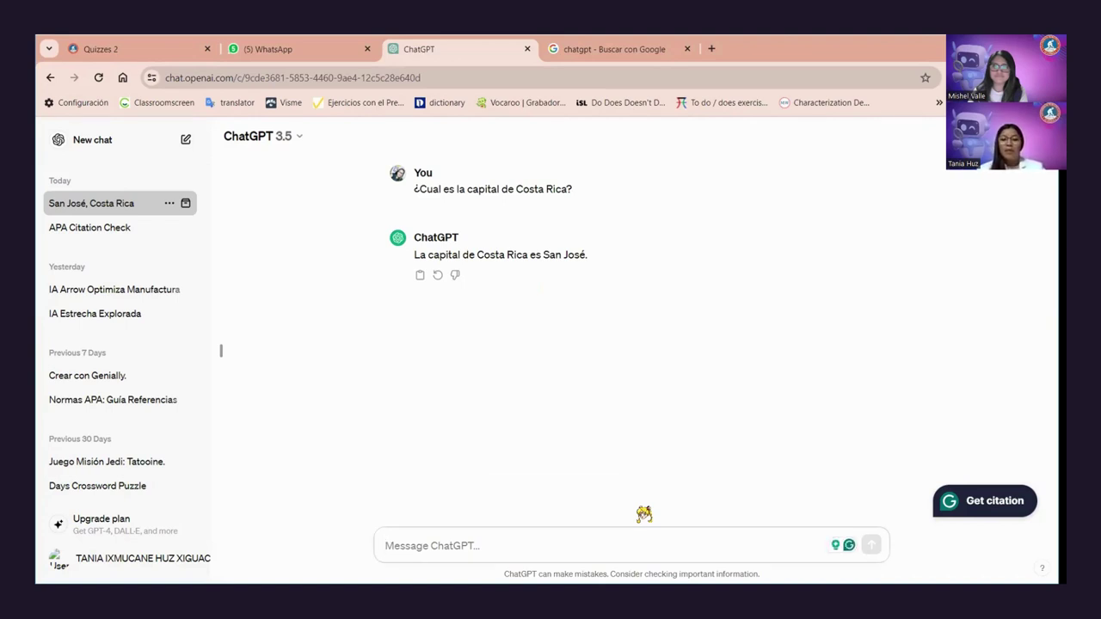
pyautogui.write('De')
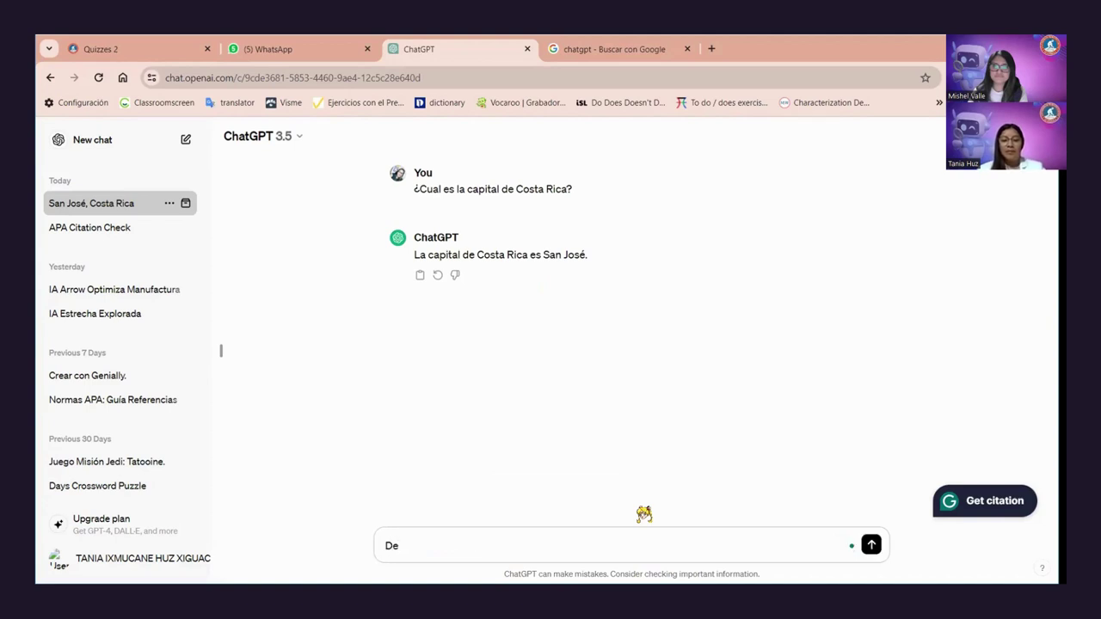
pyautogui.write('ni')
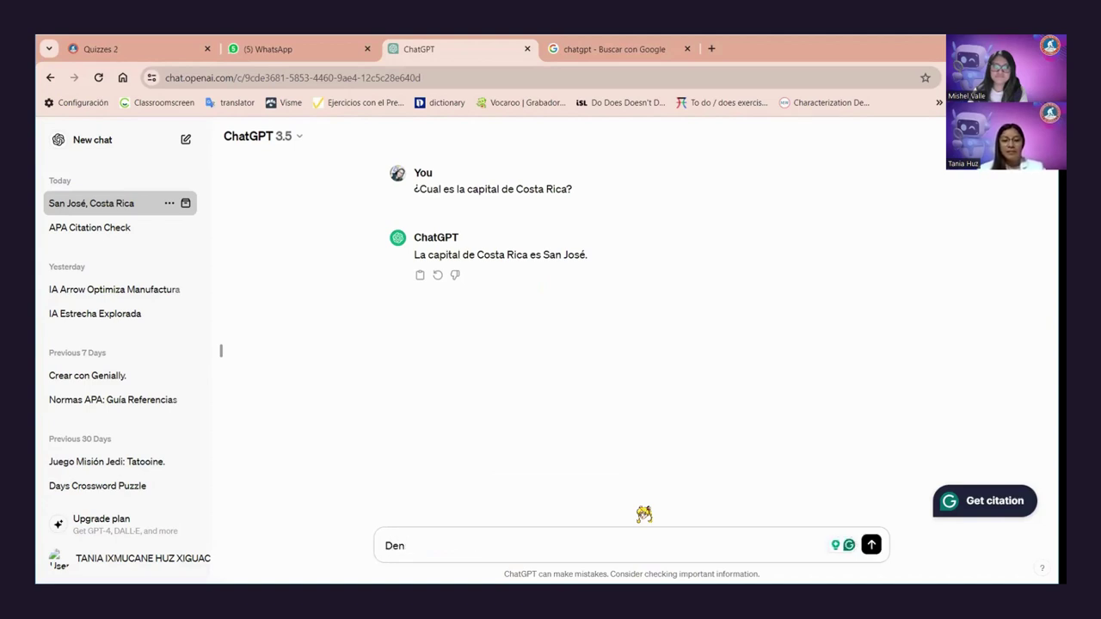
pyautogui.press('BackSpace')
pyautogui.write('finir la')
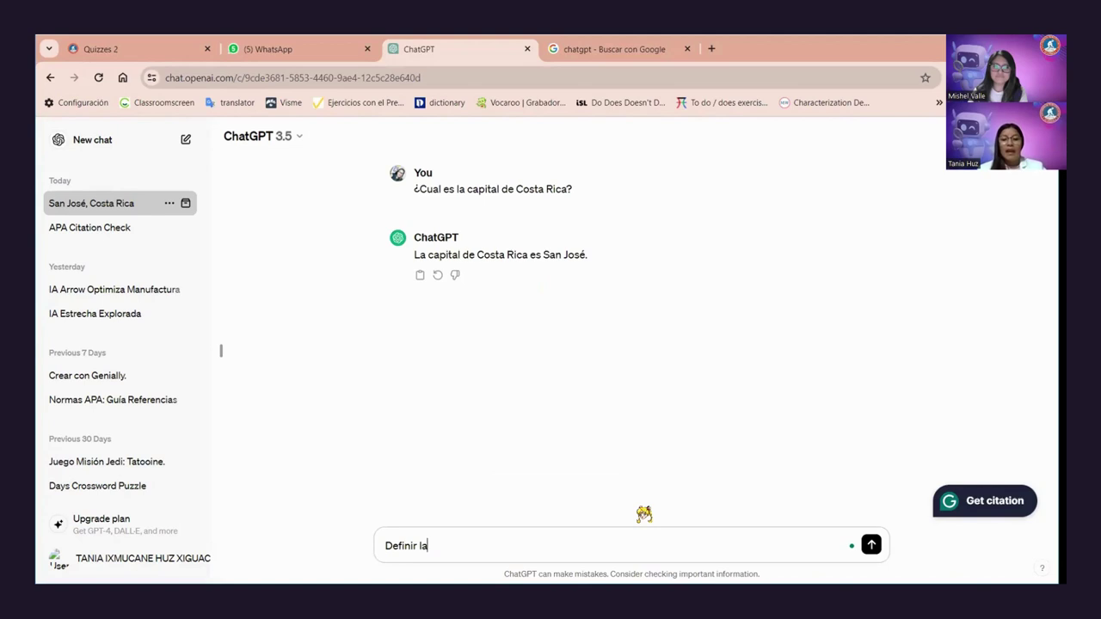
pyautogui.write('s caracte')
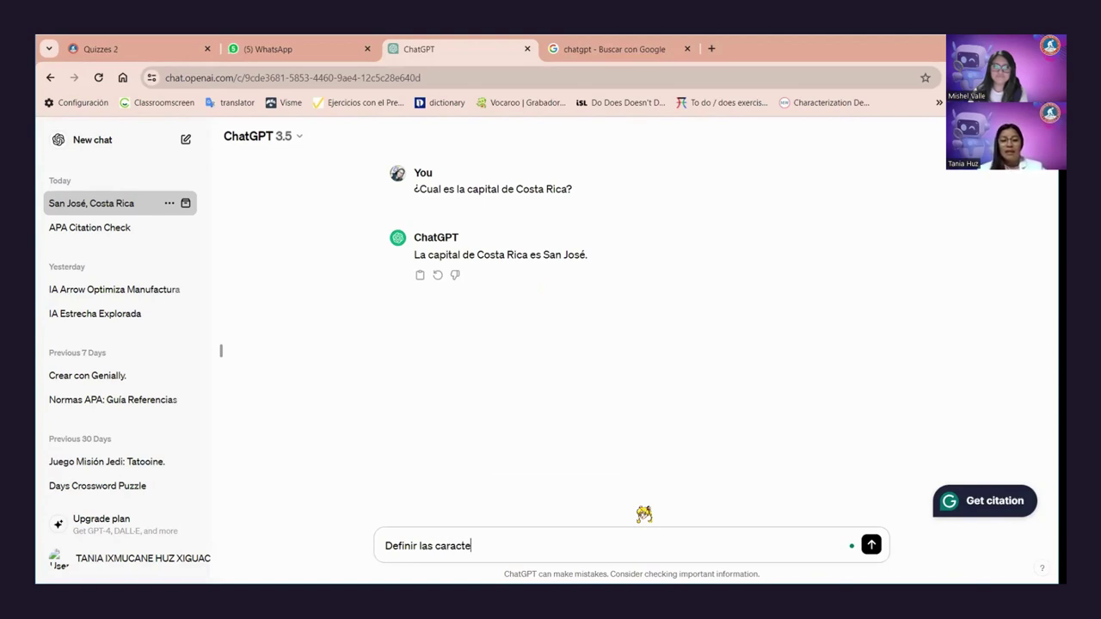
pyautogui.write('risticas e')
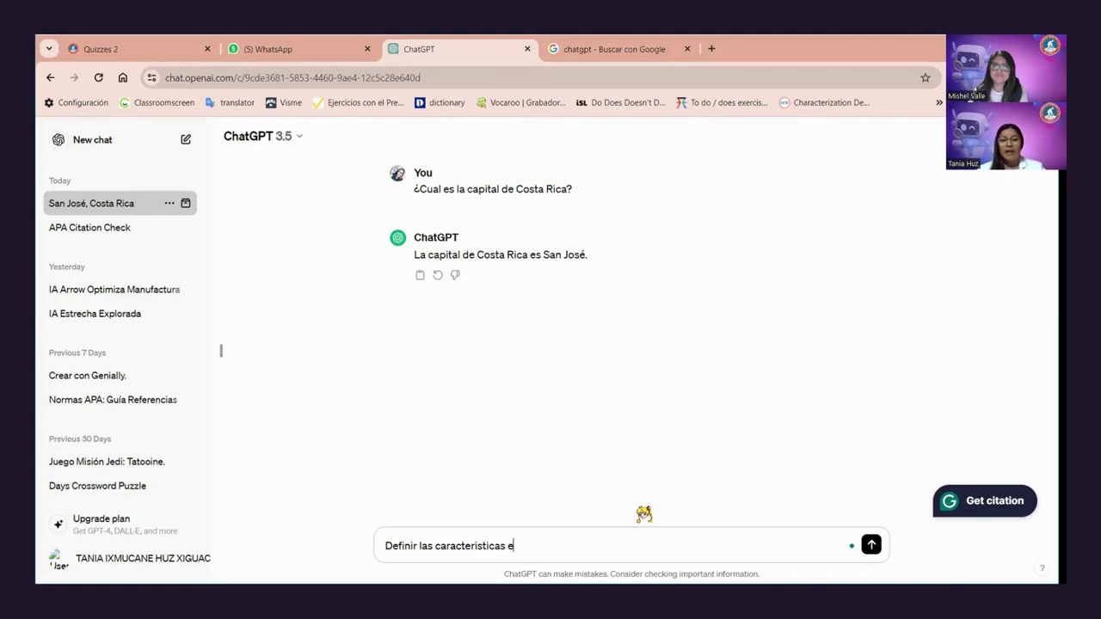
pyautogui.write('speciales de los ')
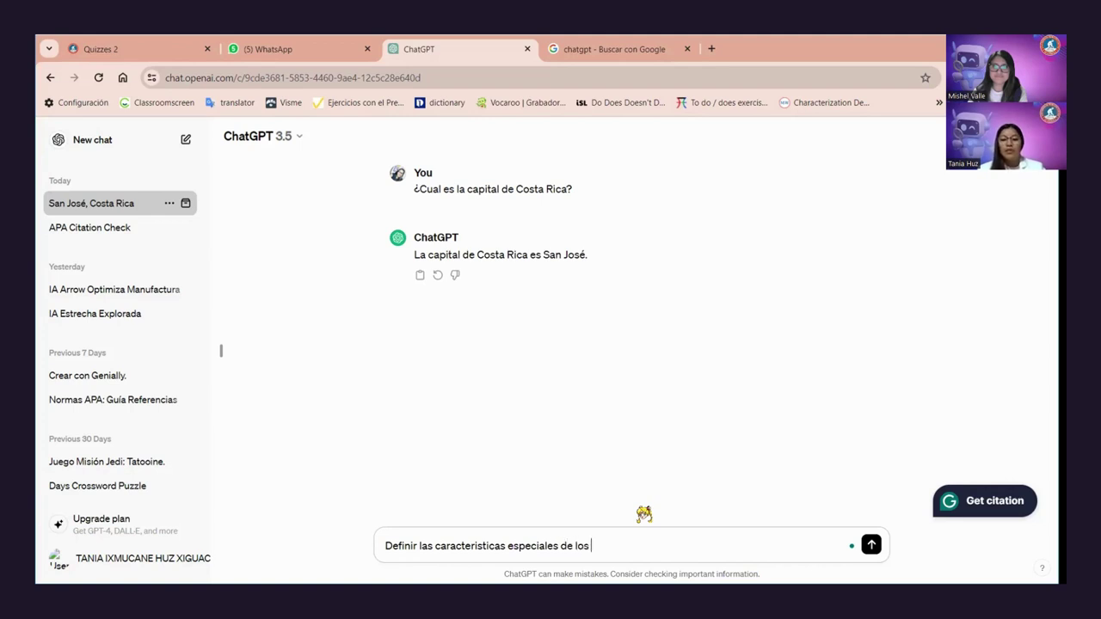
pyautogui.write('mam')
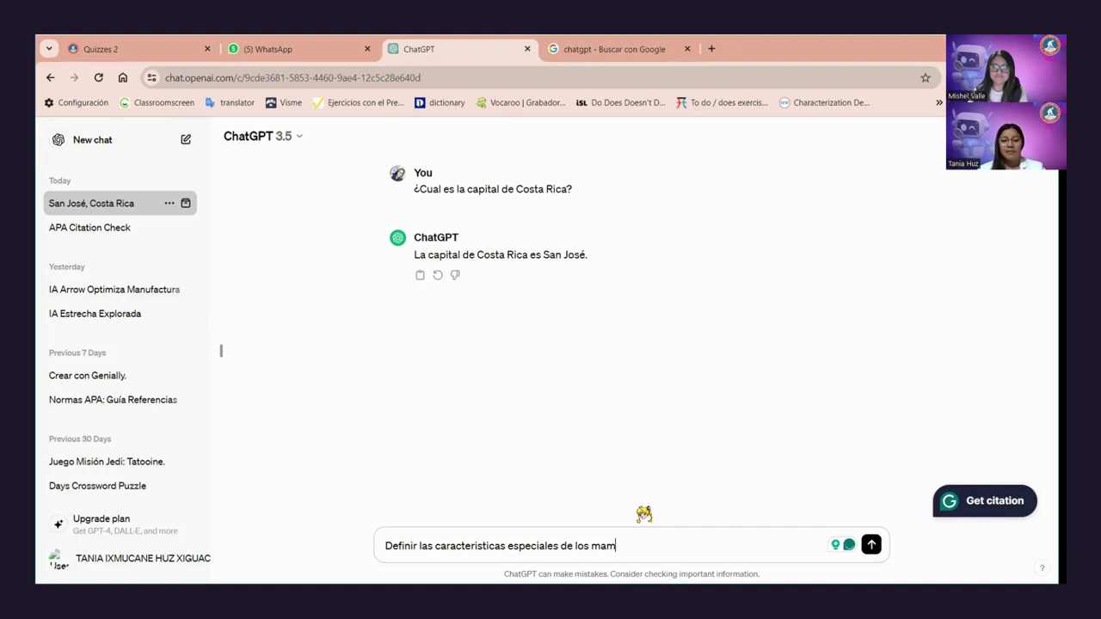
pyautogui.write('íferos')
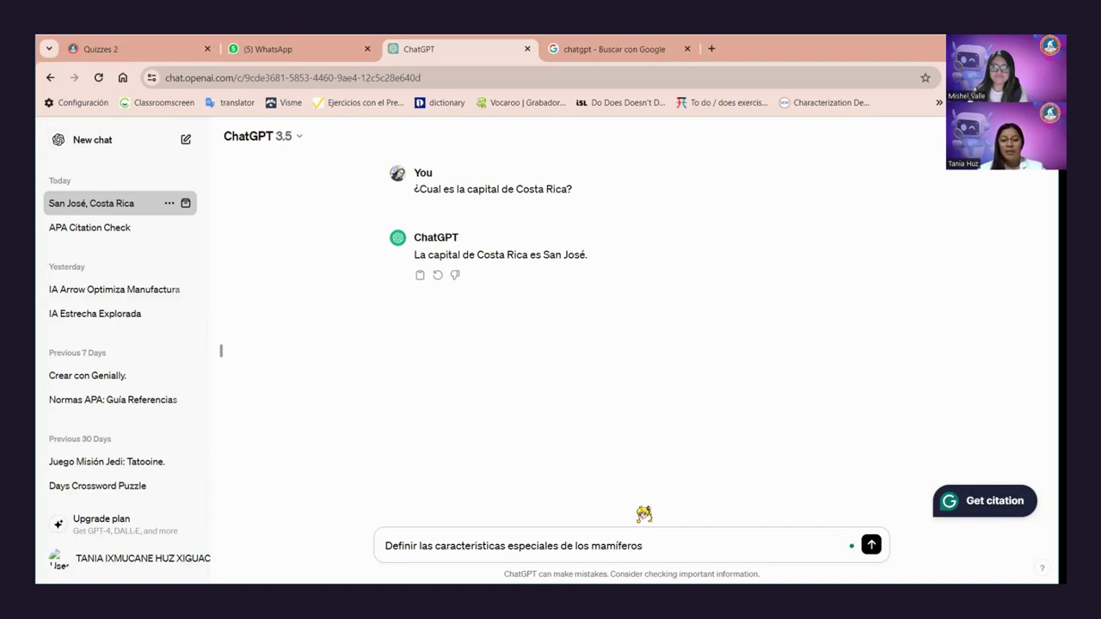
pyautogui.write(':')
pyautogui.press('Return')
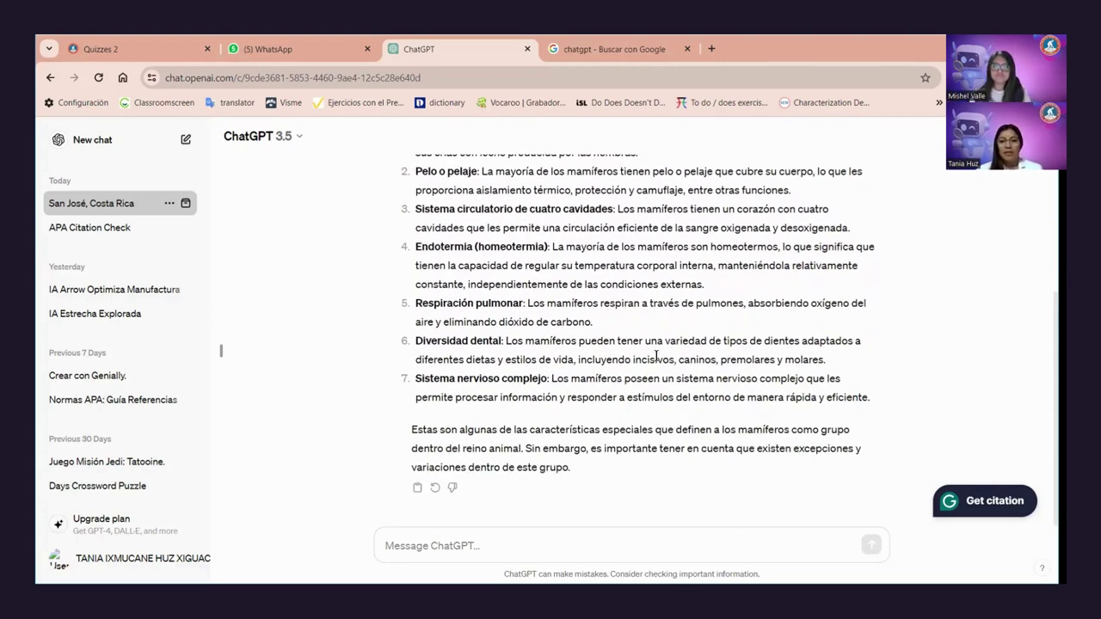
# Copy the mammals prompt into a new message, insert "de forma breve" after "Definir", and send it
pyautogui.scroll(5, 656, 355)
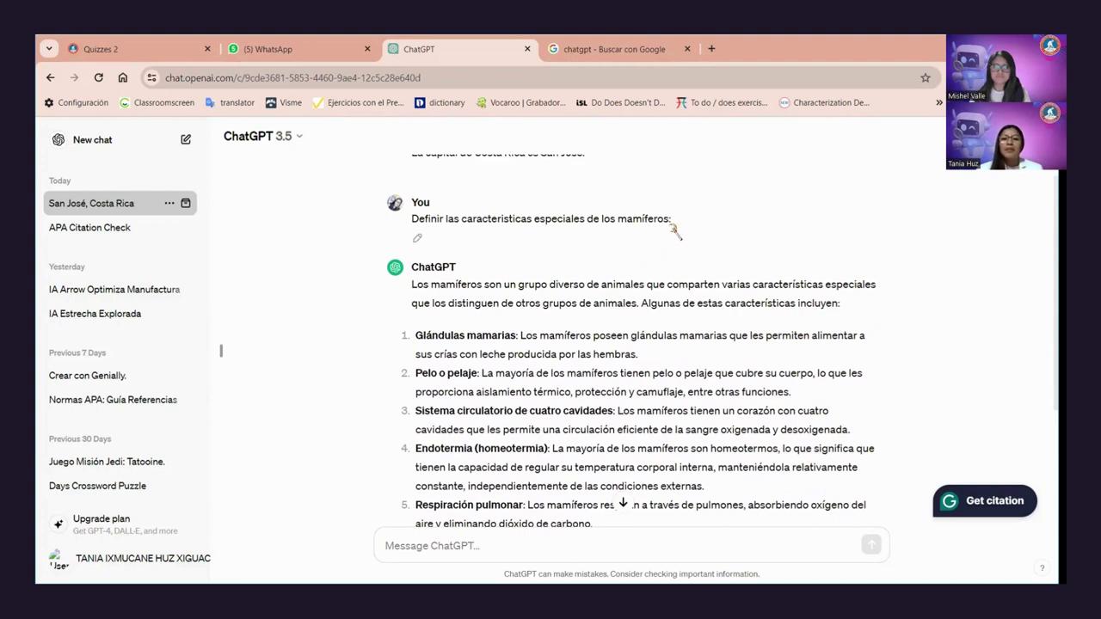
pyautogui.moveTo(674, 220); pyautogui.dragTo(413, 226)
pyautogui.hotkey('ctrl', 'c')
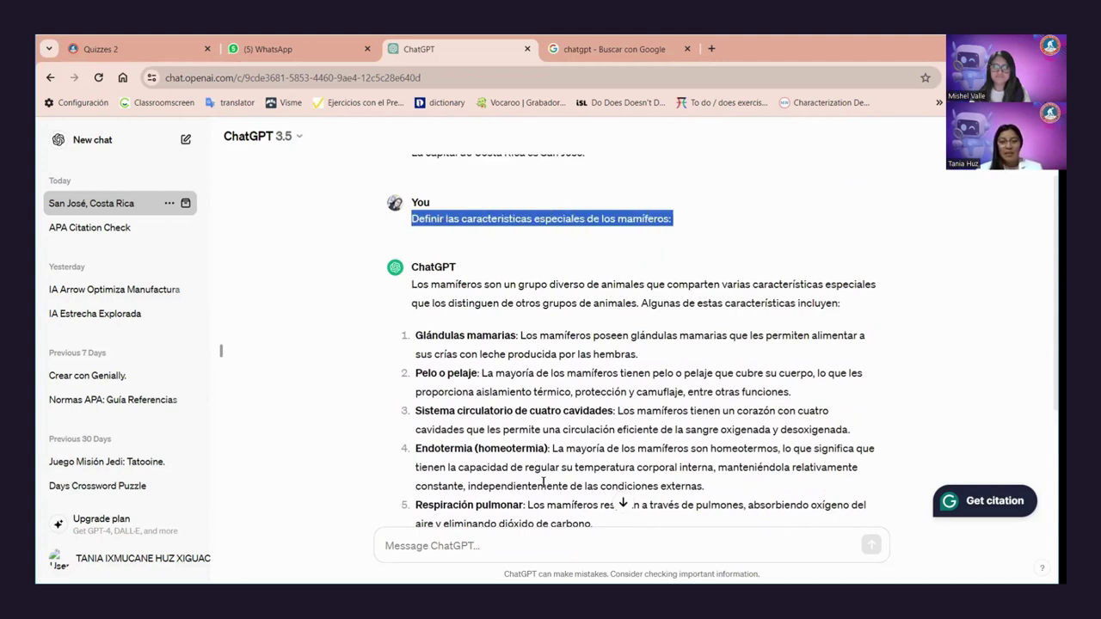
pyautogui.click(544, 483)
pyautogui.hotkey('ctrl', 'v')
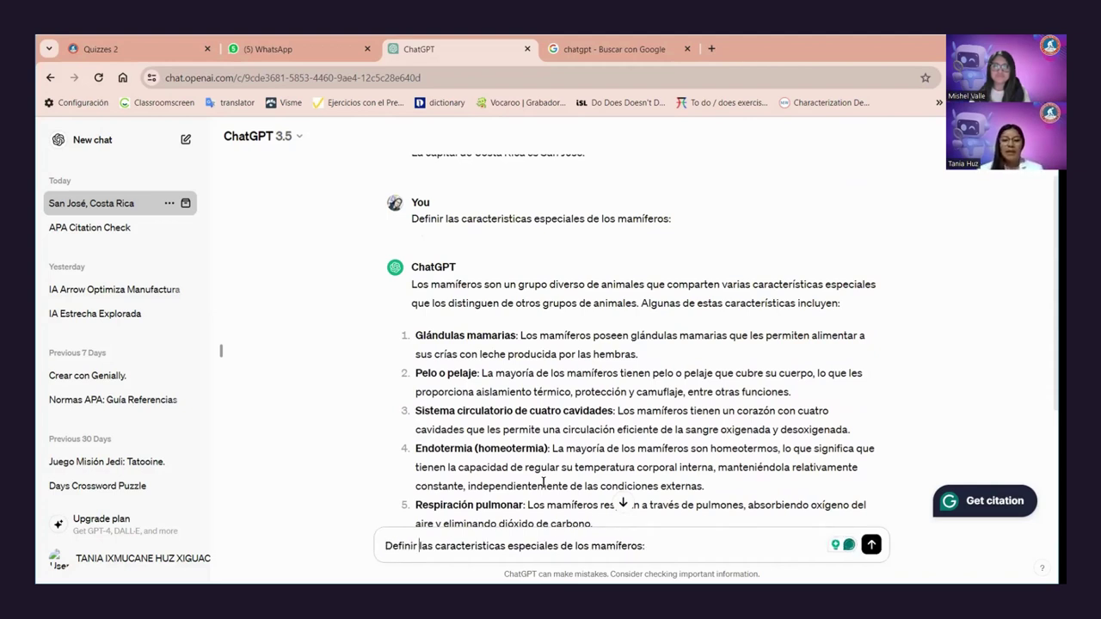
pyautogui.write('de forma')
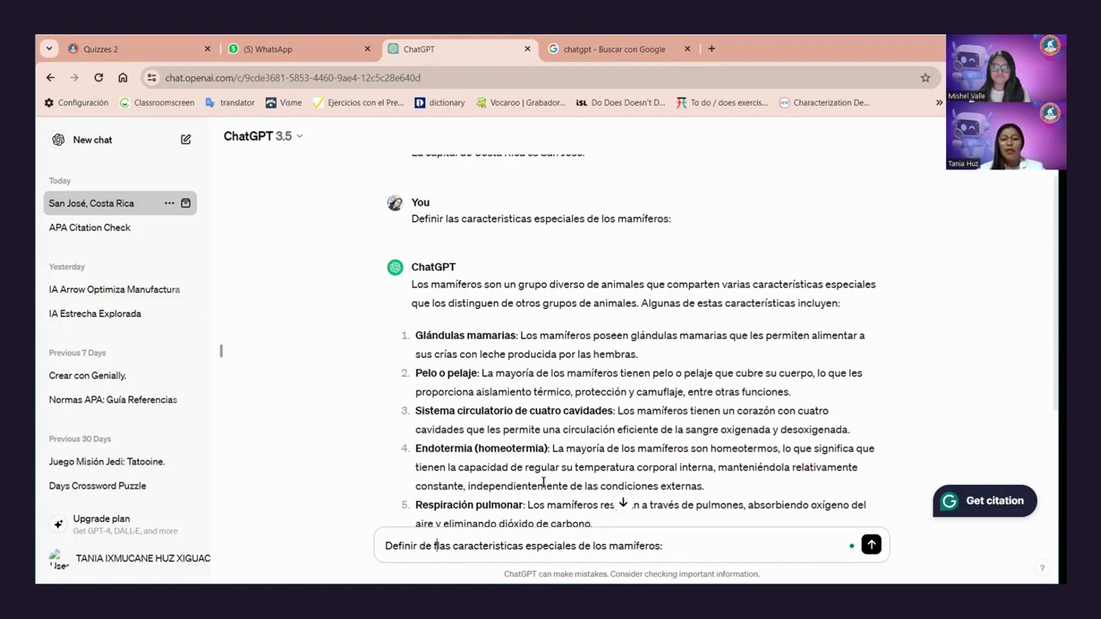
pyautogui.write(' breve')
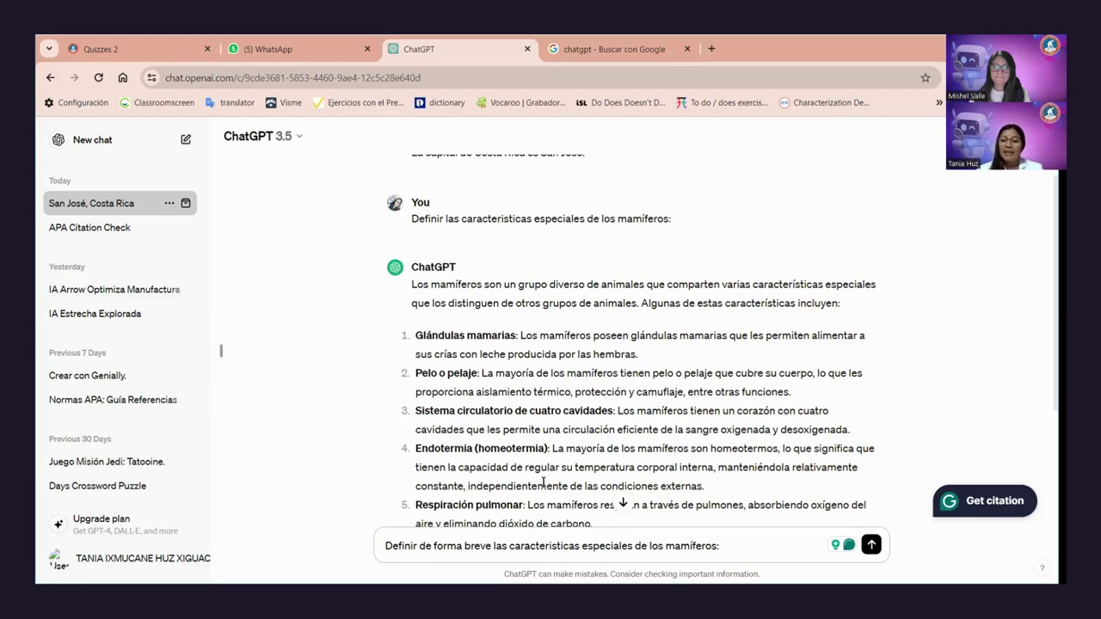
pyautogui.press('Return')
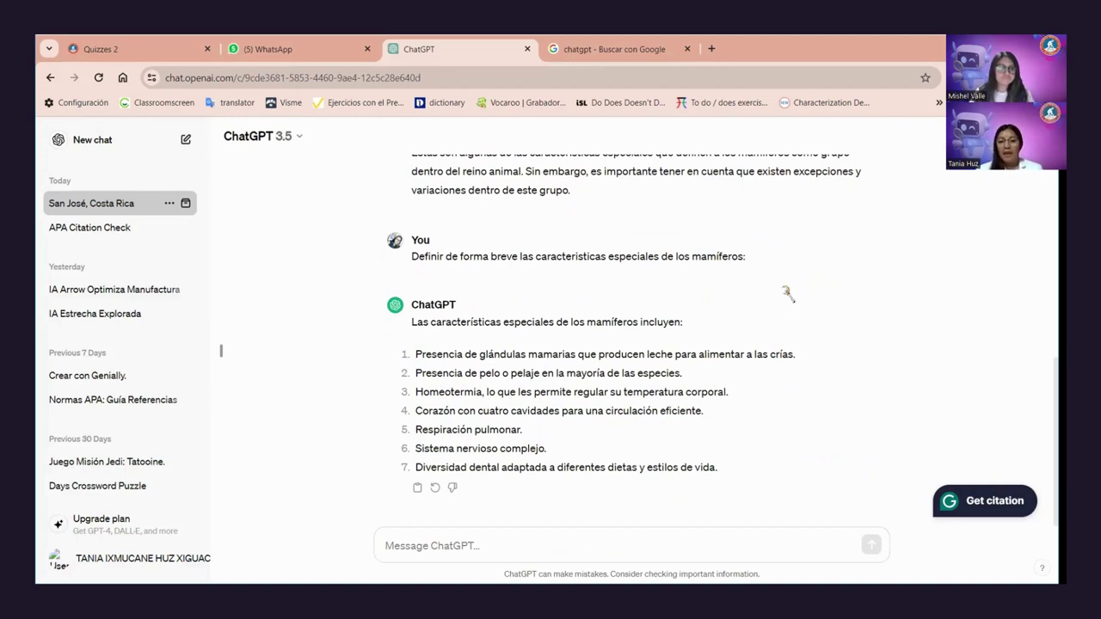
# Reuse the brief mammals prompt as a new message, replace "de forma breve" with "con 100 palabras", and send it
pyautogui.moveTo(747, 261); pyautogui.dragTo(411, 263)
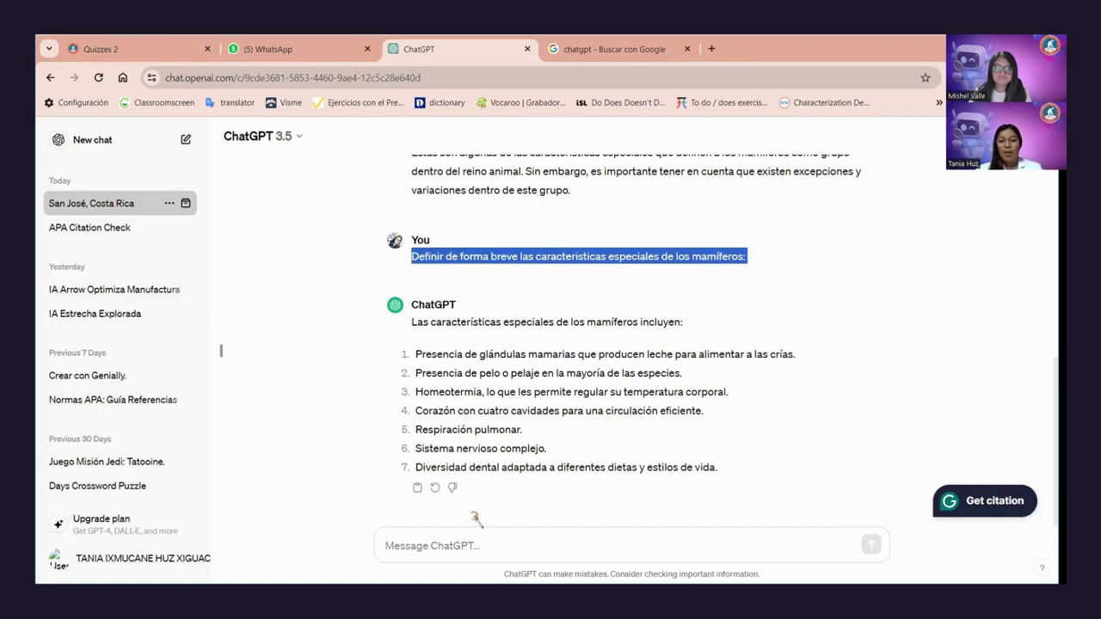
pyautogui.write('Definir de forma breve las caracteristicas especiales de los mamíferos:')
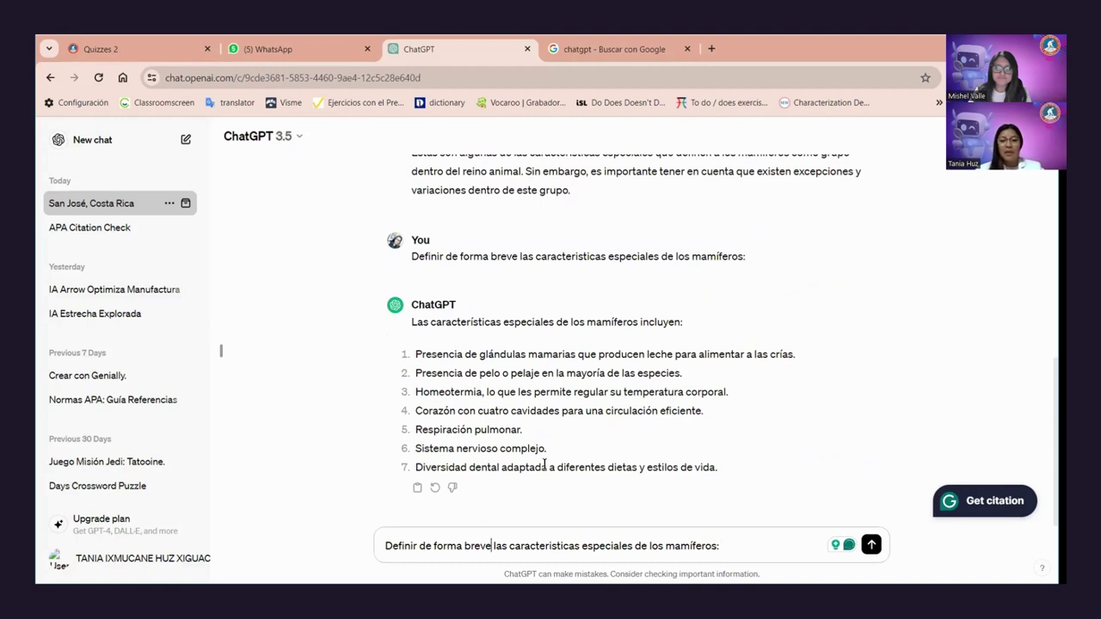
pyautogui.press('BackSpace')
pyautogui.press('BackSpace')
pyautogui.press('BackSpace')
pyautogui.press('BackSpace')
pyautogui.press('BackSpace')
pyautogui.press('BackSpace')
pyautogui.press('BackSpace')
pyautogui.press('BackSpace')
pyautogui.press('BackSpace')
pyautogui.press('BackSpace')
pyautogui.press('BackSpace')
pyautogui.press('BackSpace')
pyautogui.press('BackSpace')
pyautogui.press('BackSpace')
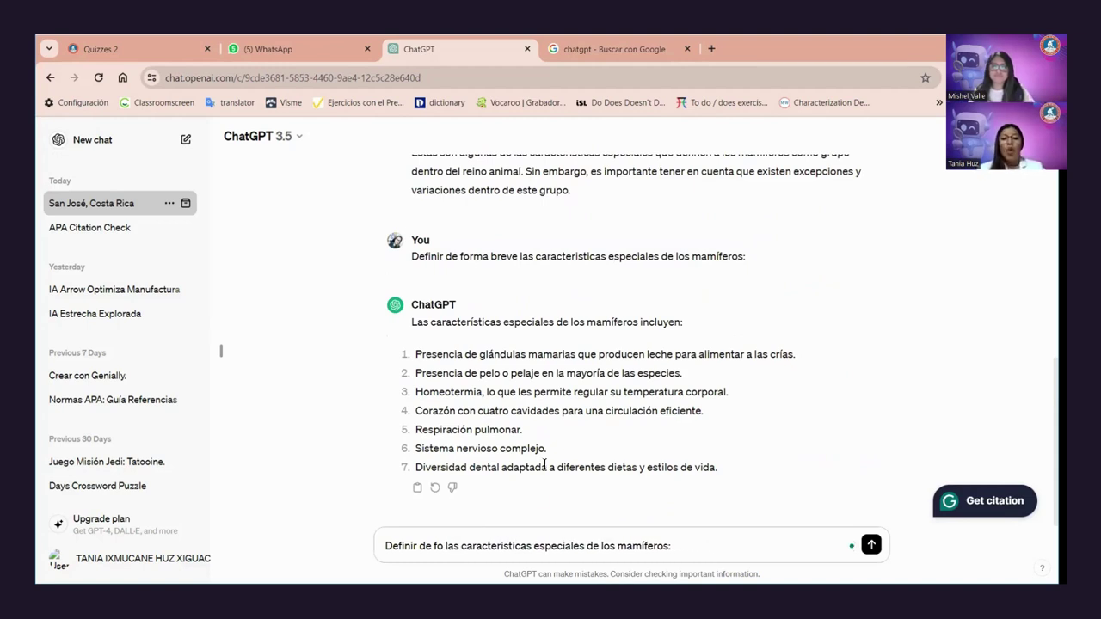
pyautogui.write('con ')
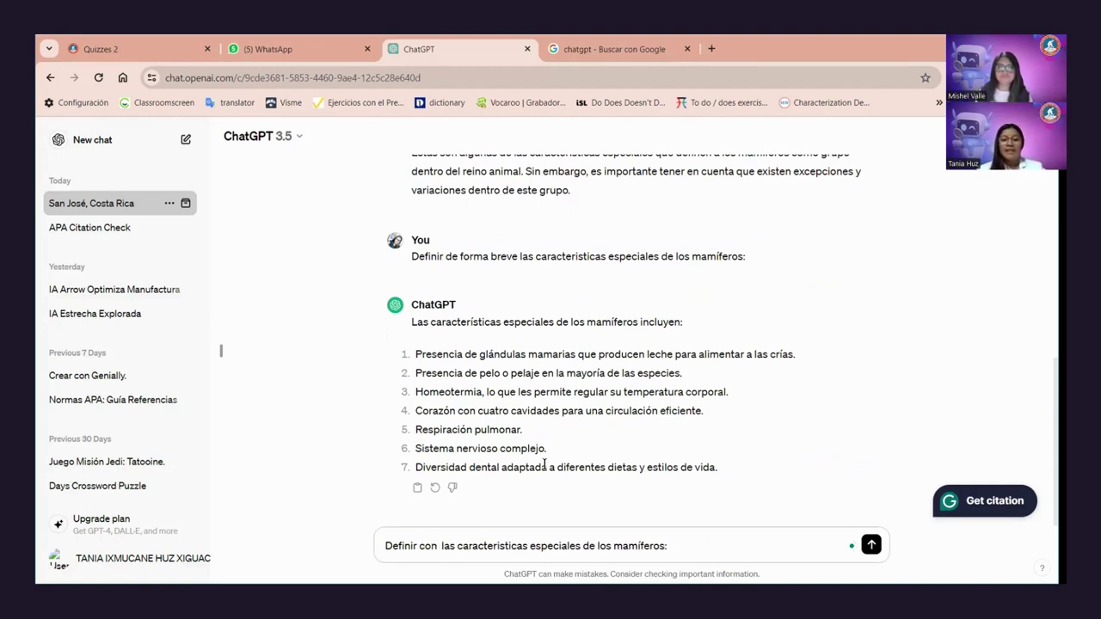
pyautogui.write('100')
pyautogui.write(' pa las car')
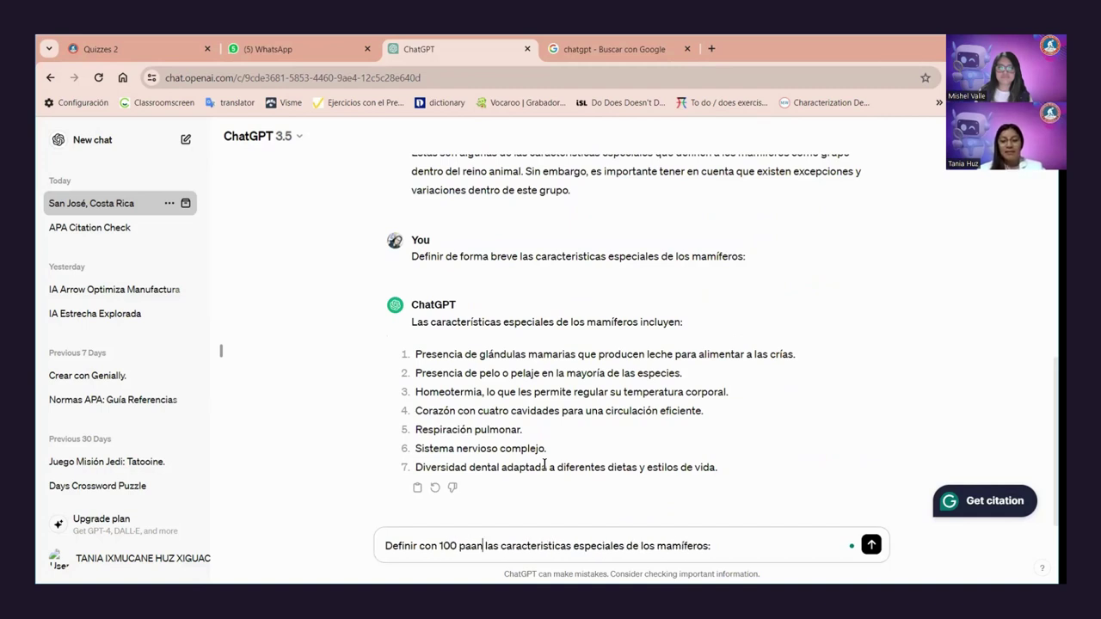
pyautogui.press('BackSpace')
pyautogui.press('BackSpace')
pyautogui.write('la')
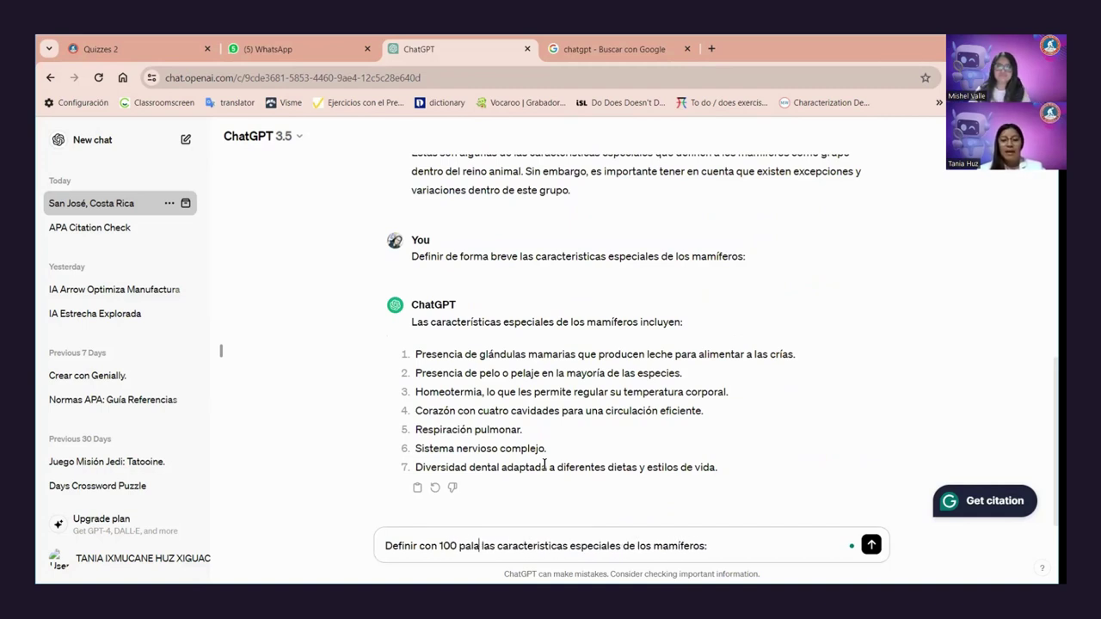
pyautogui.write('bras')
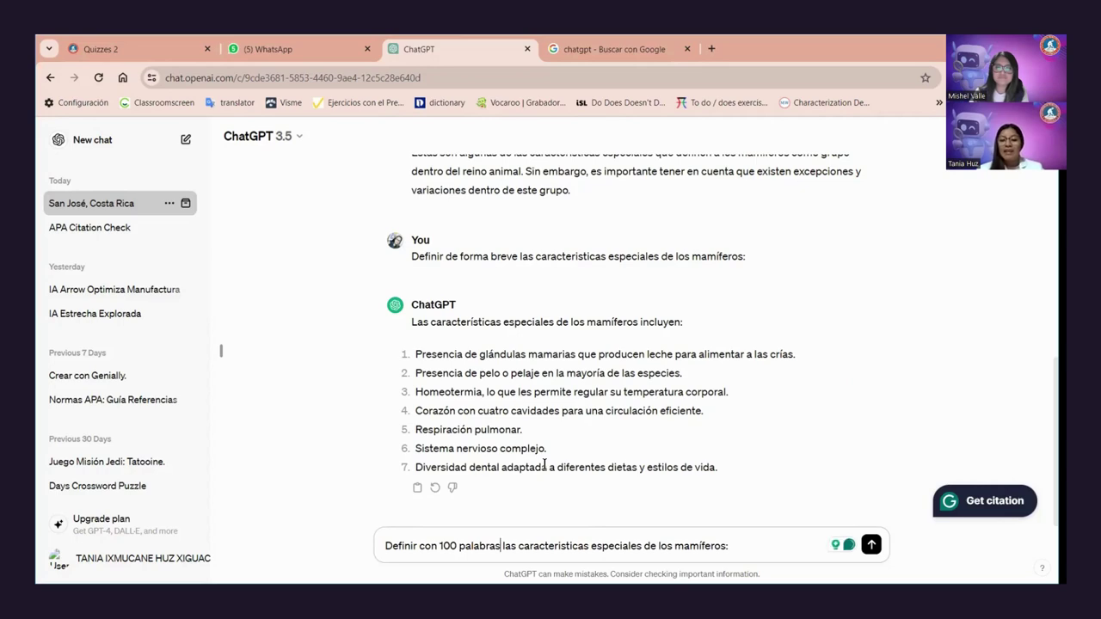
pyautogui.press('Return')
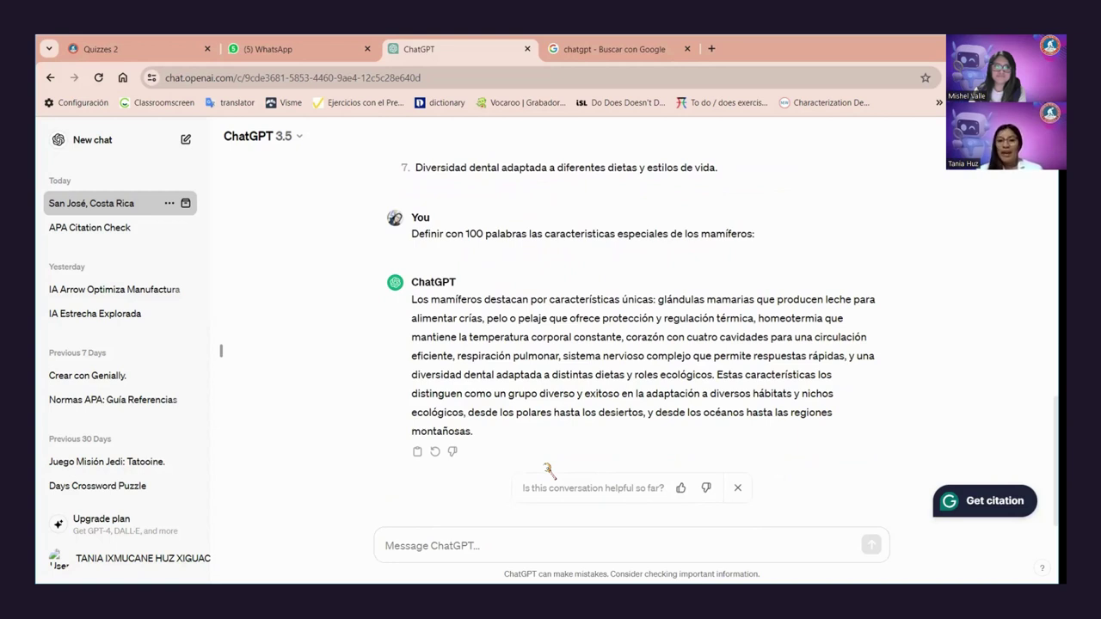
# Ask in English "what is the meaning of house in Spanish?" in the same chat
pyautogui.click(571, 506)
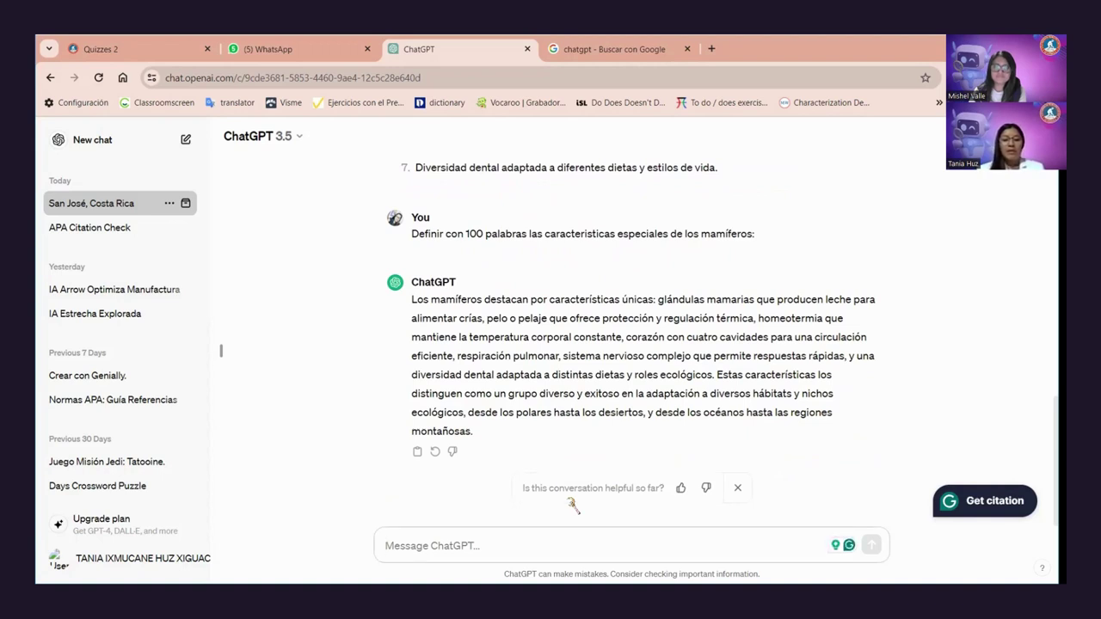
pyautogui.write('ani')
pyautogui.press('BackSpace')
pyautogui.press('BackSpace')
pyautogui.press('BackSpace')
pyautogui.write('wh')
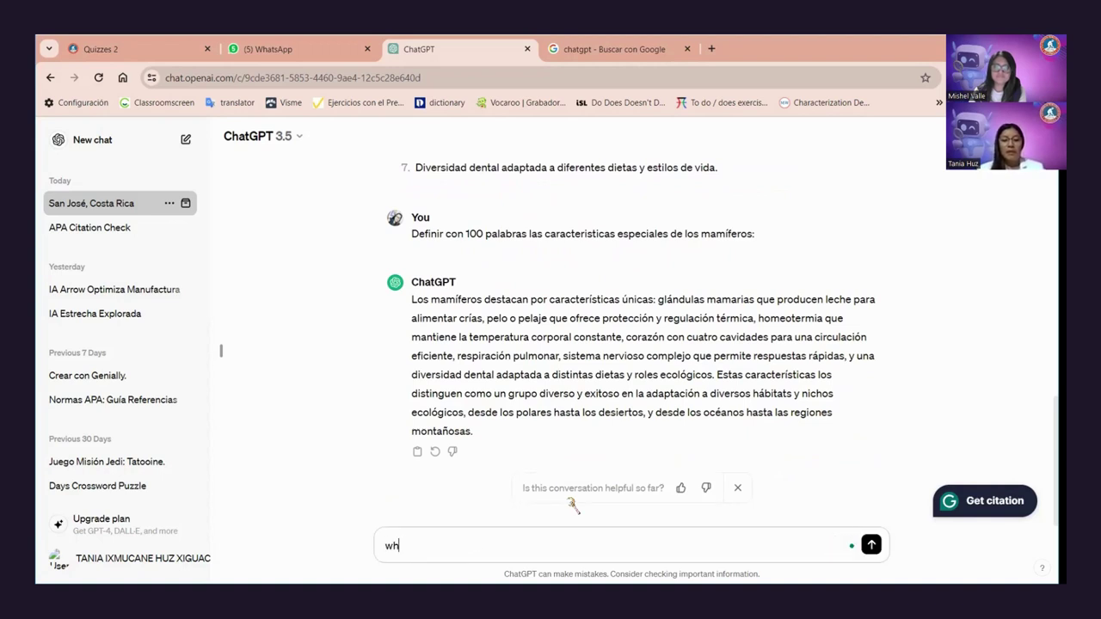
pyautogui.write('ats')
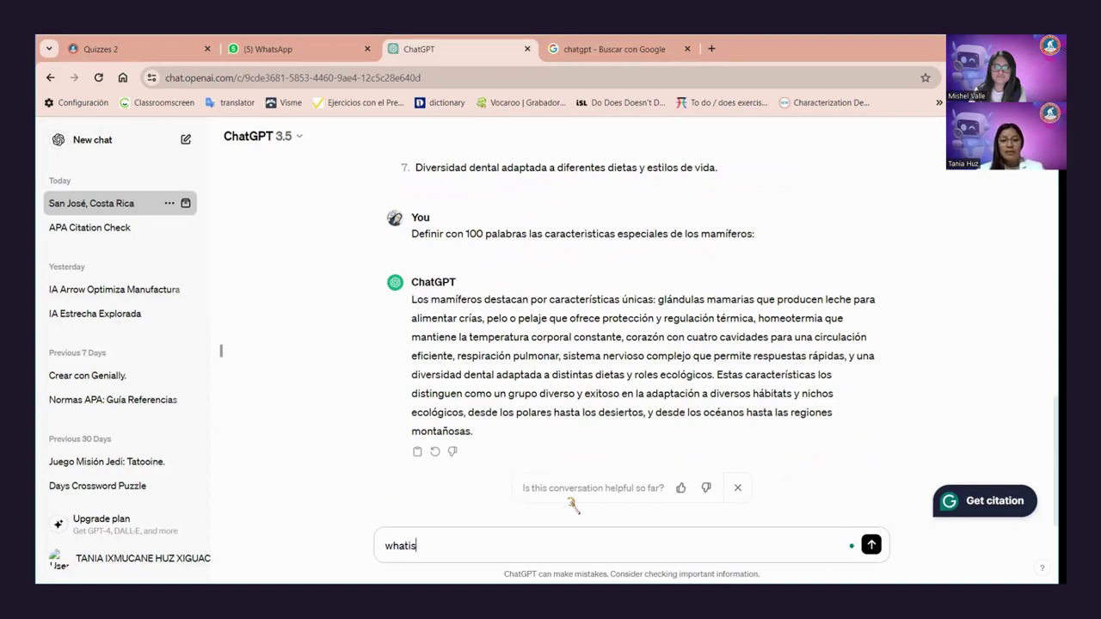
pyautogui.press('BackSpace')
pyautogui.write('is the meaning of')
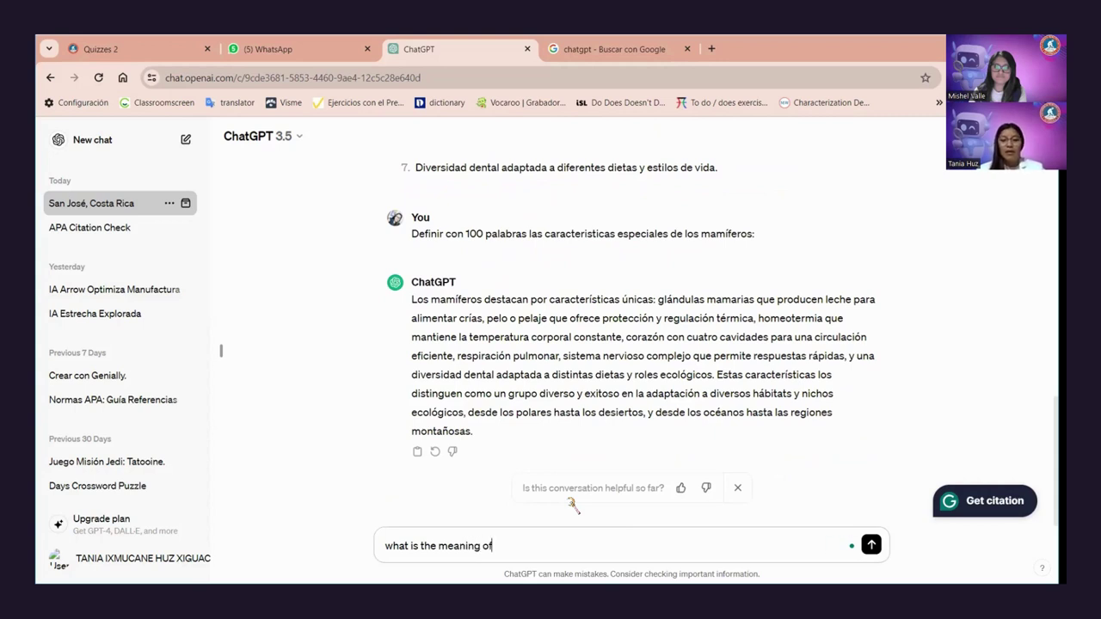
pyautogui.write(' house in Span')
pyautogui.write('h?')
pyautogui.press('Return')
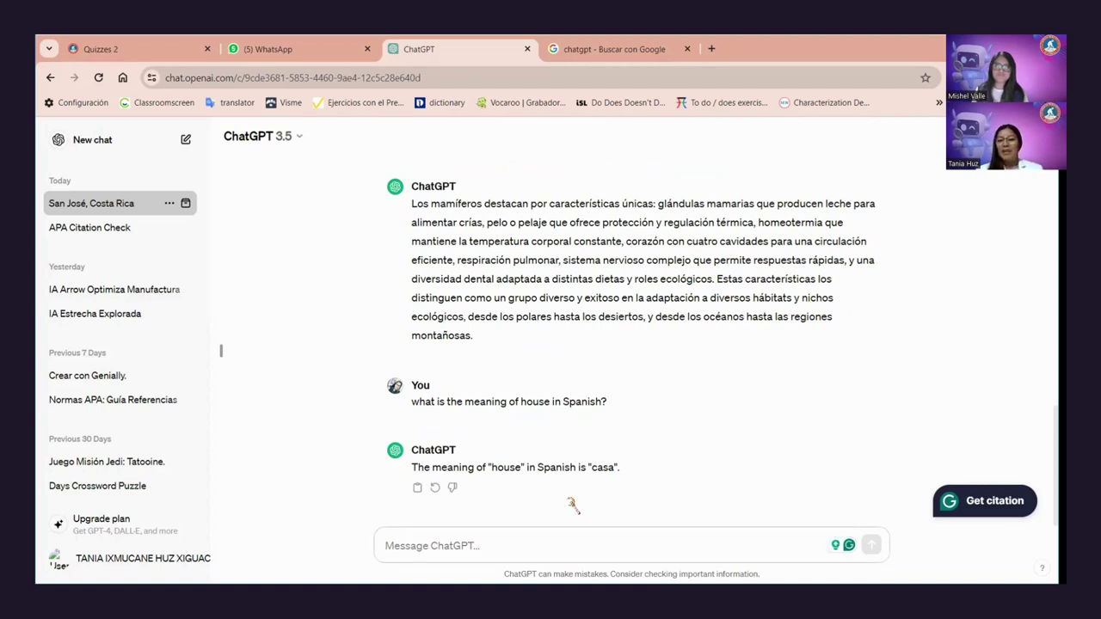
# Send the shortened prompt "house in Spanish" as another message
pyautogui.write('house ')
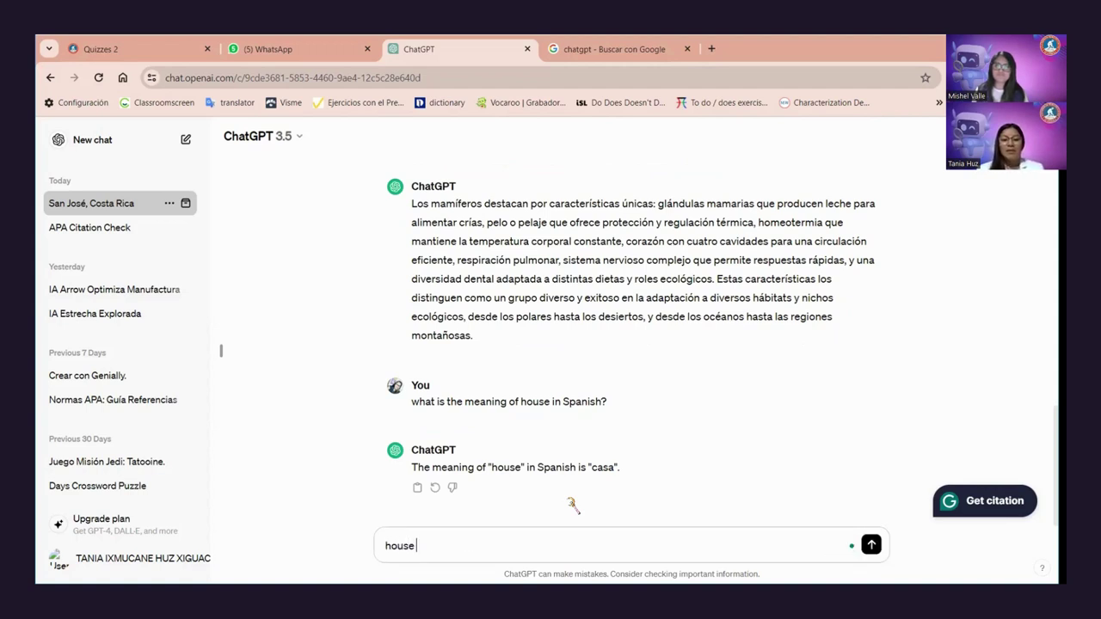
pyautogui.write('in Spanish')
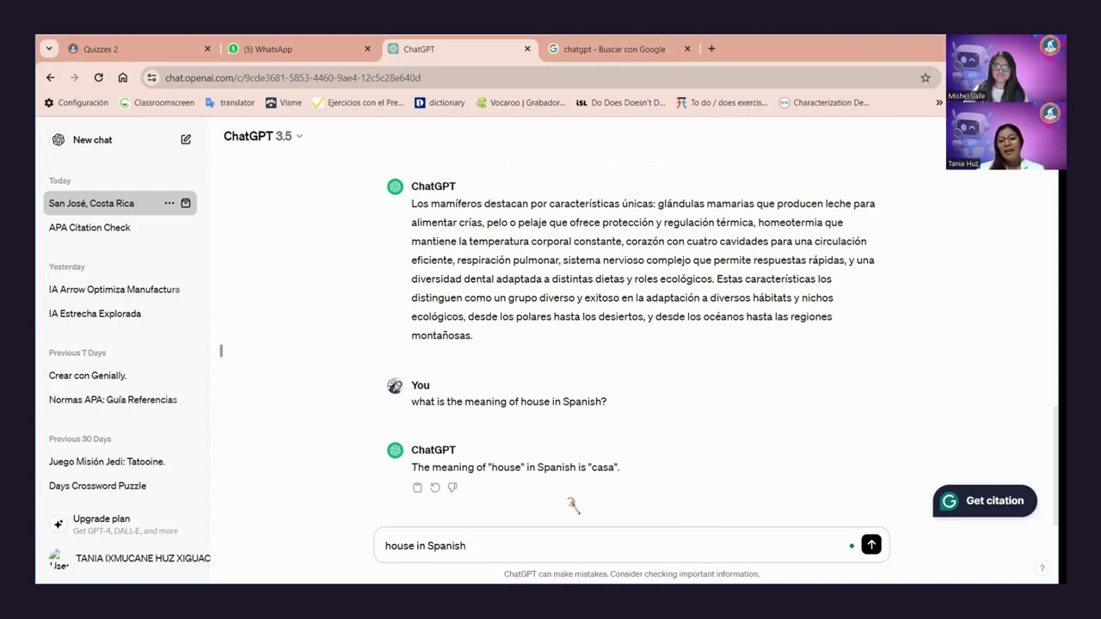
pyautogui.press('Return')
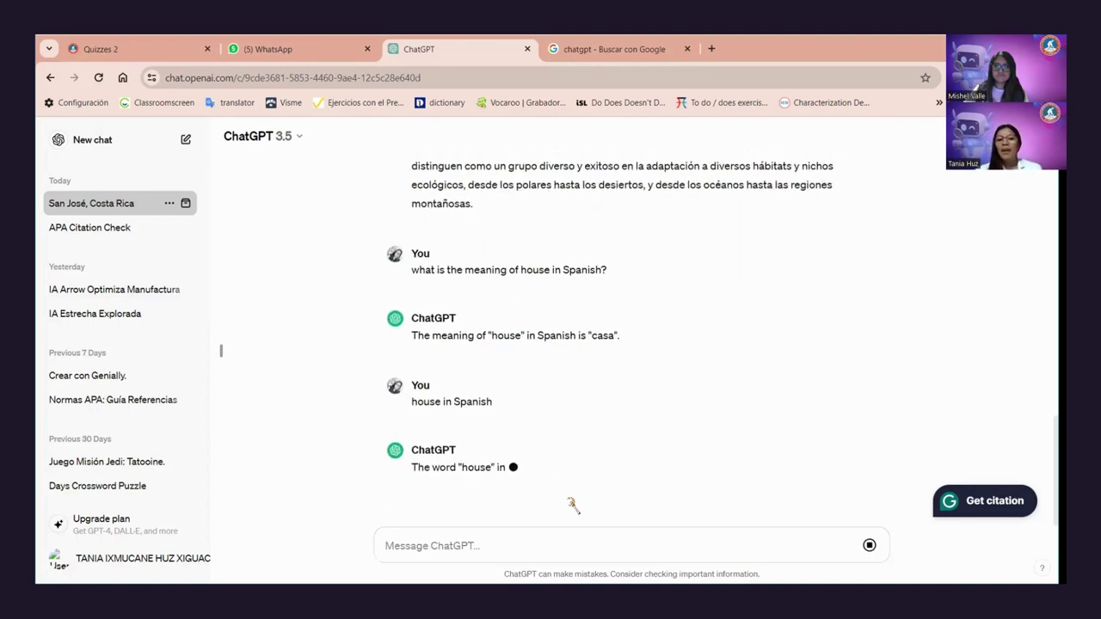